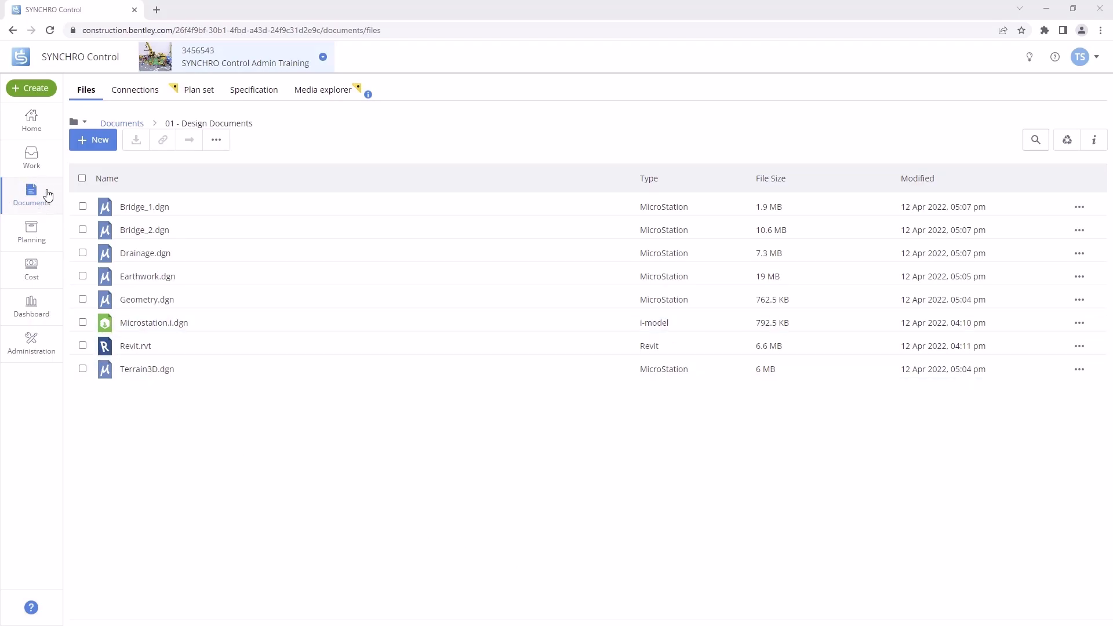
- Create an iModel named "iTwin file service iModel" in iModel management, set up for the scheduling service with SYNCHRO 4D Pro version 6.4
{"action": "left_click", "coordinate": [40, 353]}
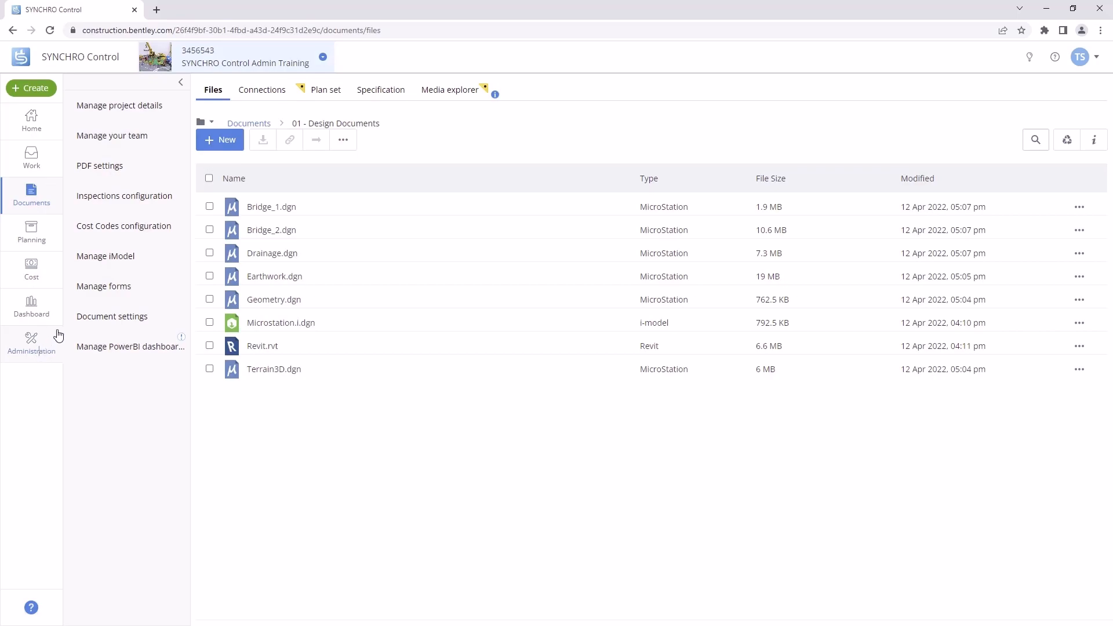
{"action": "left_click", "coordinate": [112, 259]}
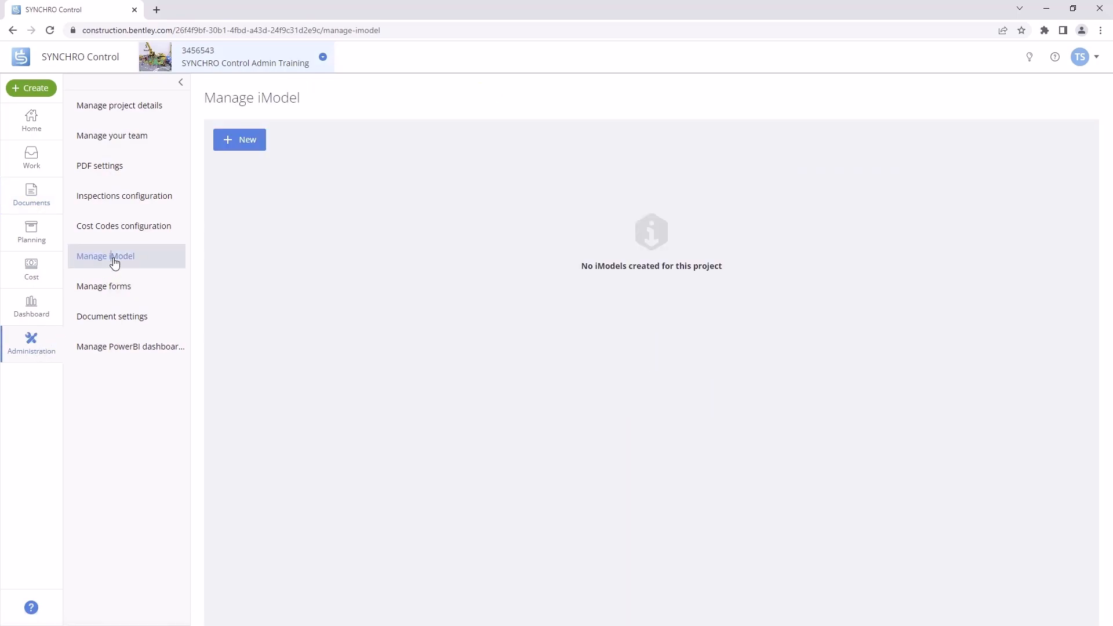
{"action": "left_click", "coordinate": [231, 143]}
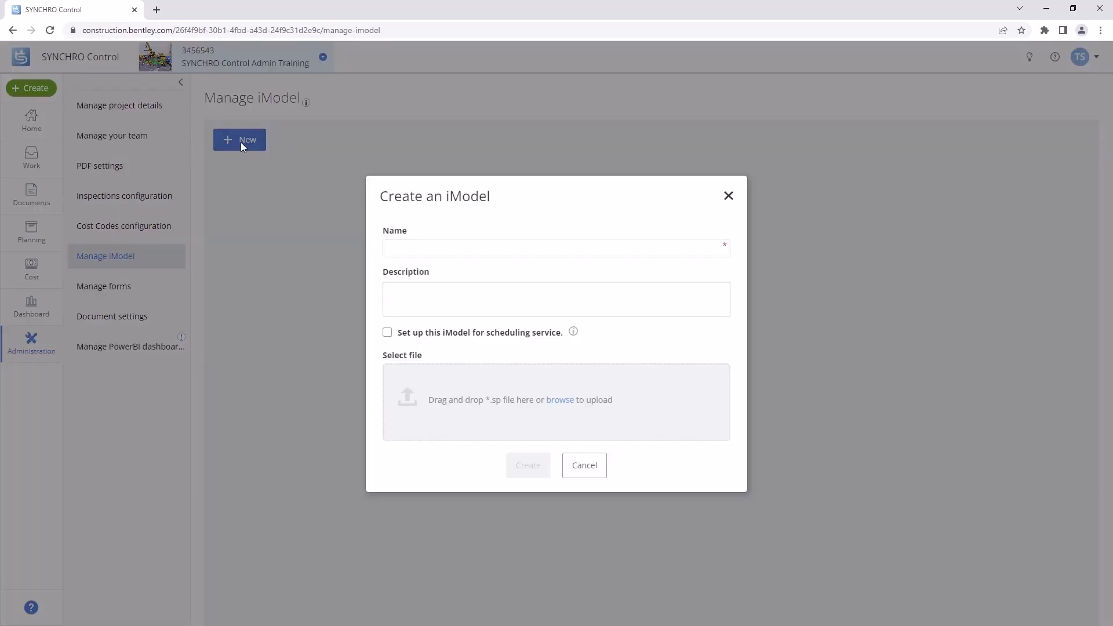
{"action": "left_click", "coordinate": [400, 247]}
{"action": "type", "text": "iTwin file service iModel"}
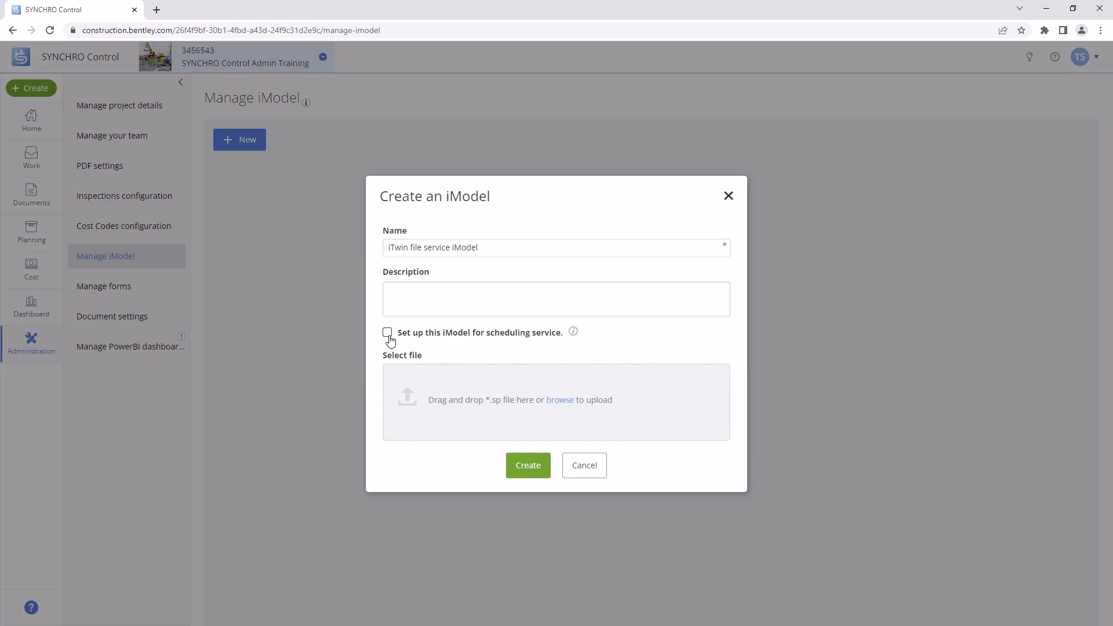
{"action": "left_click", "coordinate": [388, 334]}
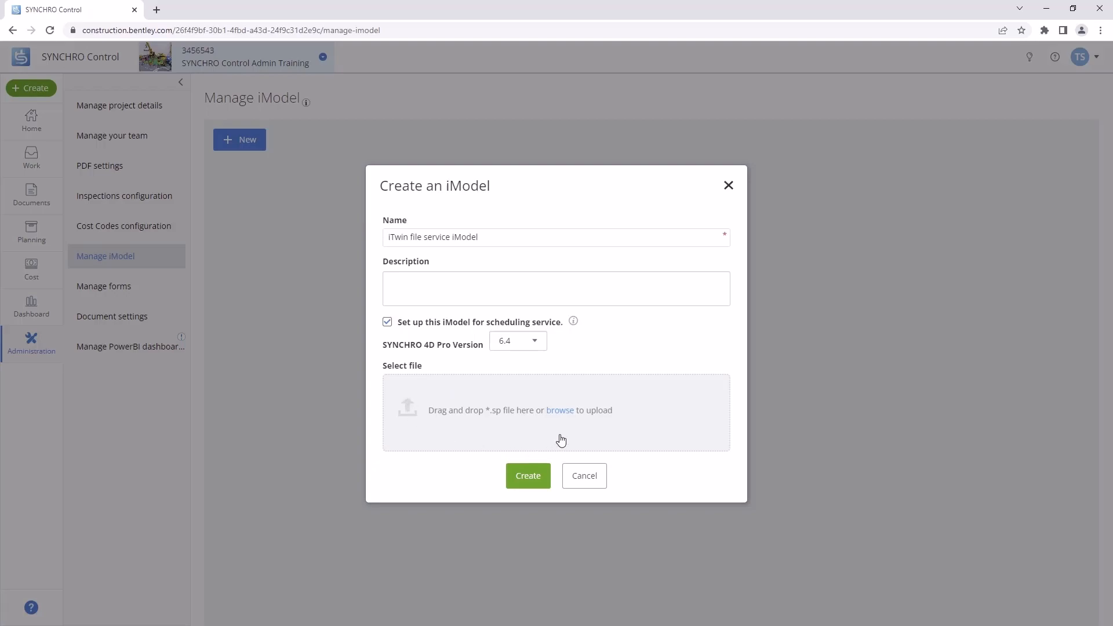
{"action": "left_click", "coordinate": [534, 482]}
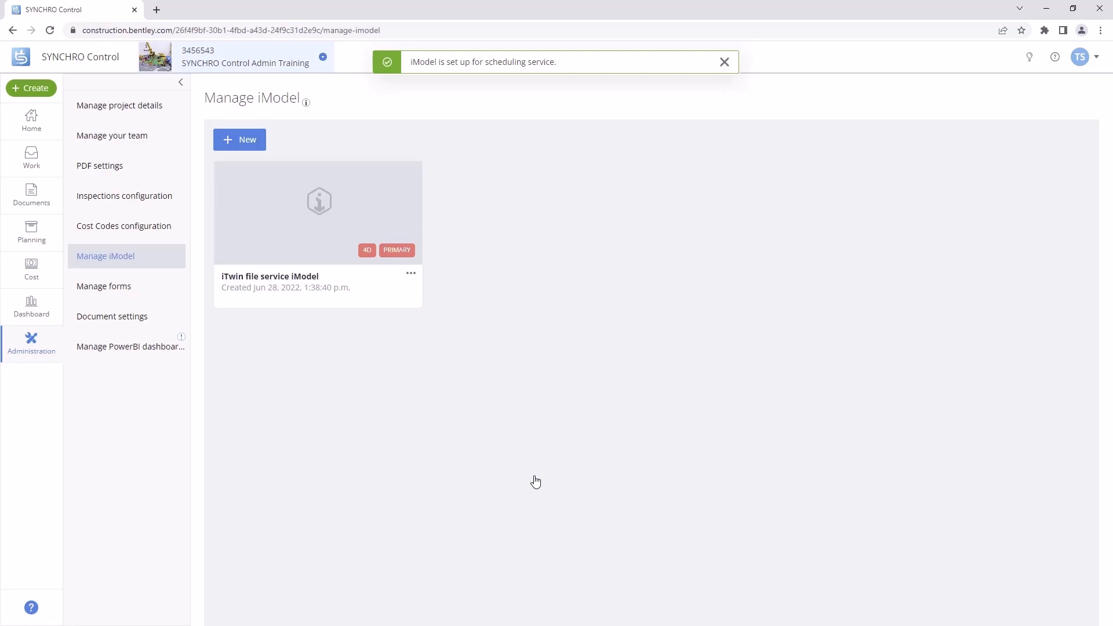
- Start a data connection for the iTwin file service iModel with iTwin File Service as the data source
{"action": "left_click", "coordinate": [411, 274]}
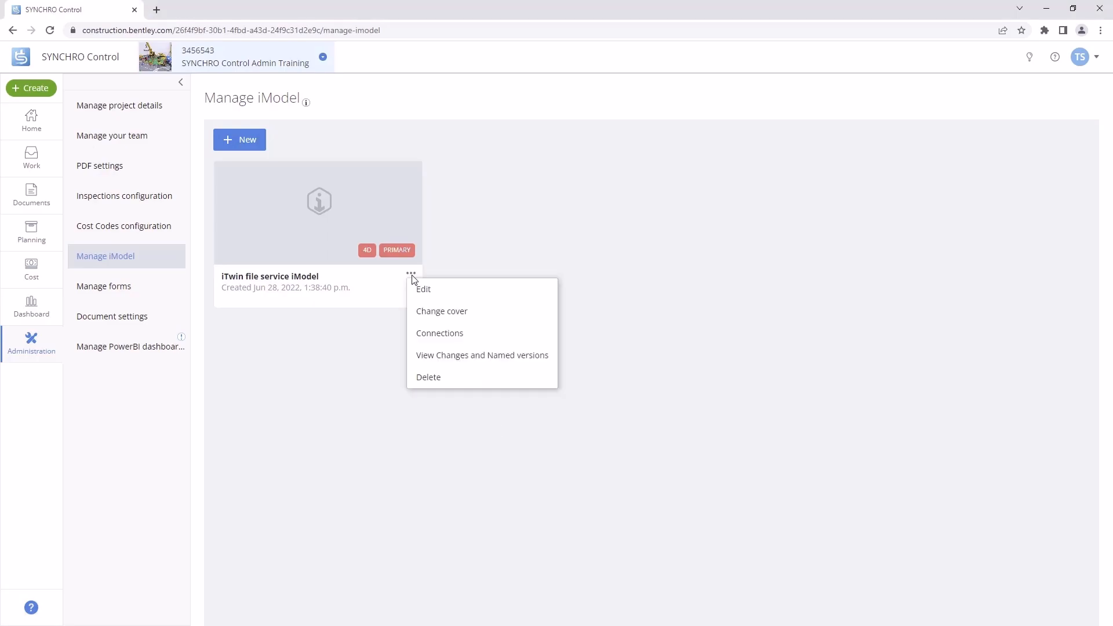
{"action": "left_click", "coordinate": [438, 339]}
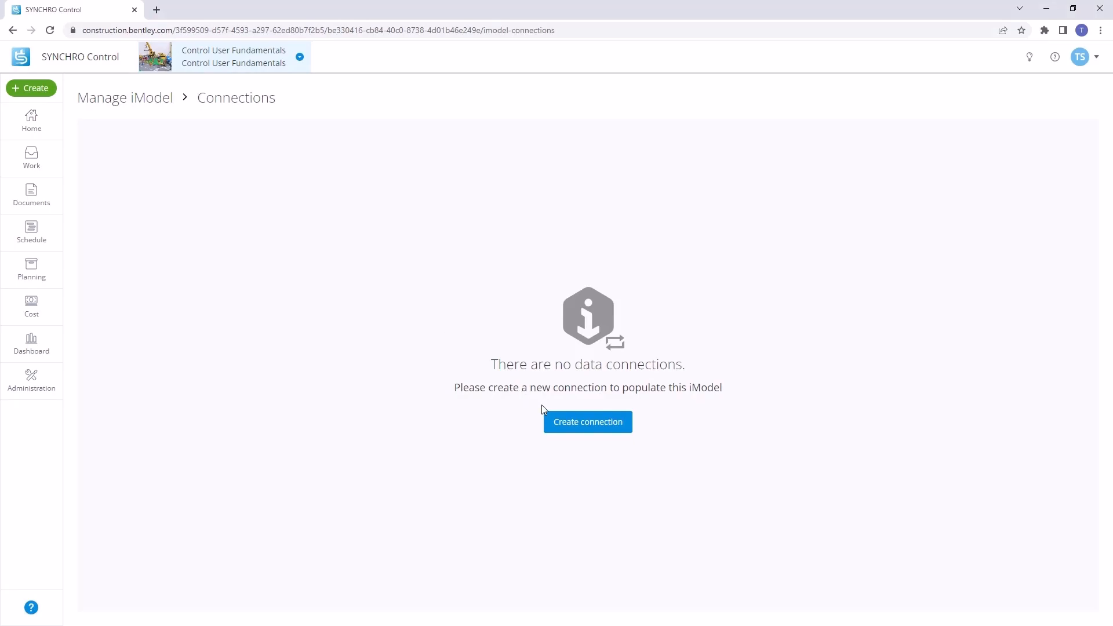
{"action": "left_click", "coordinate": [573, 424]}
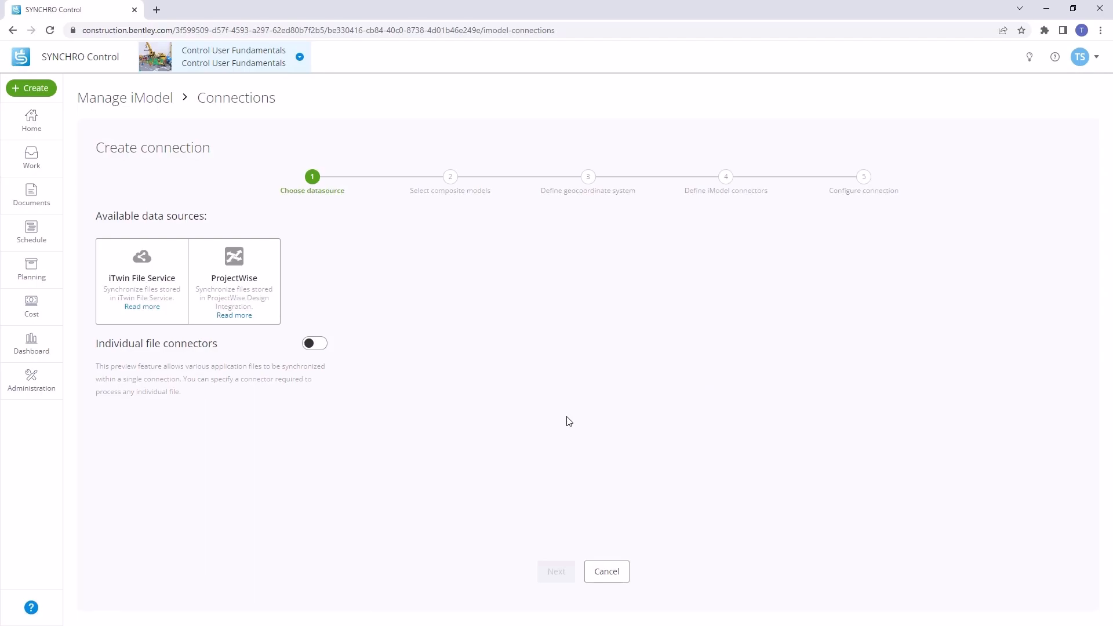
{"action": "left_click", "coordinate": [314, 345]}
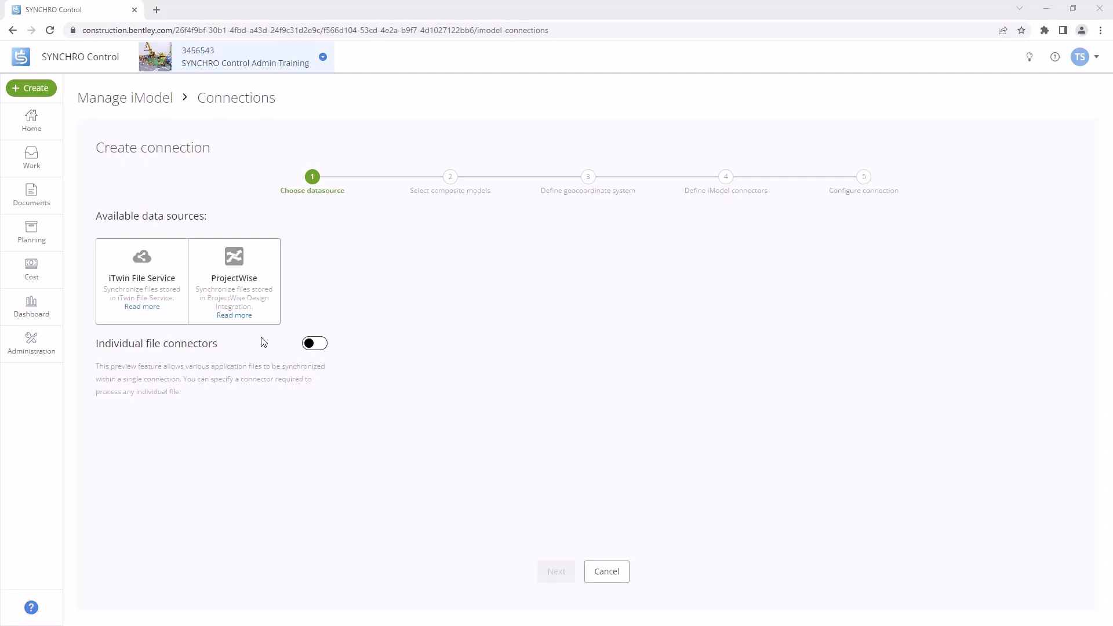
{"action": "left_click", "coordinate": [122, 289]}
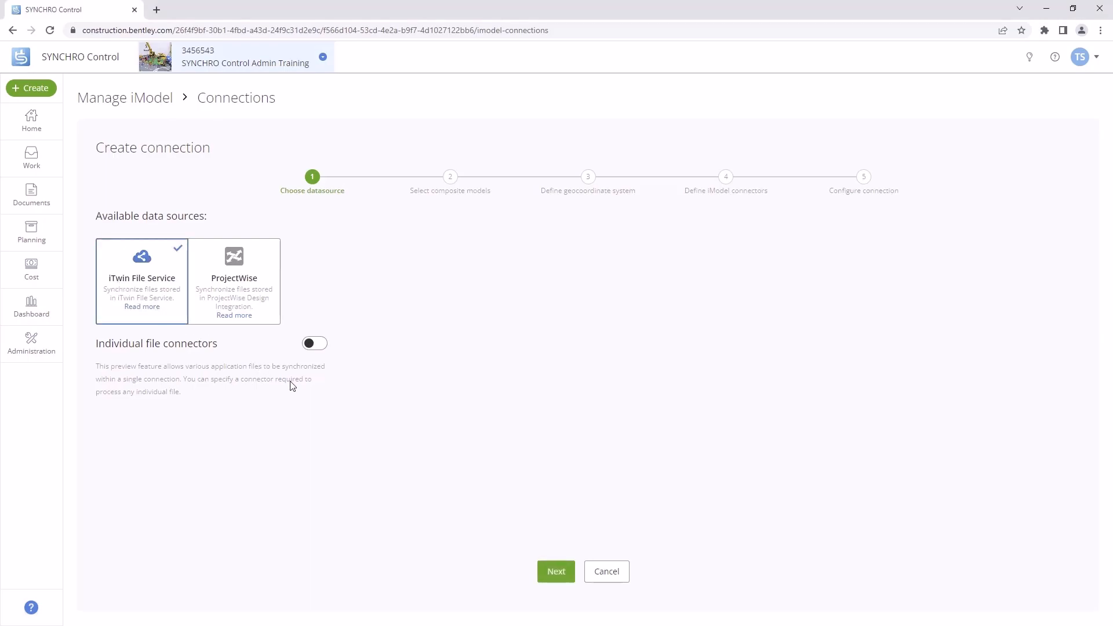
{"action": "left_click", "coordinate": [557, 572]}
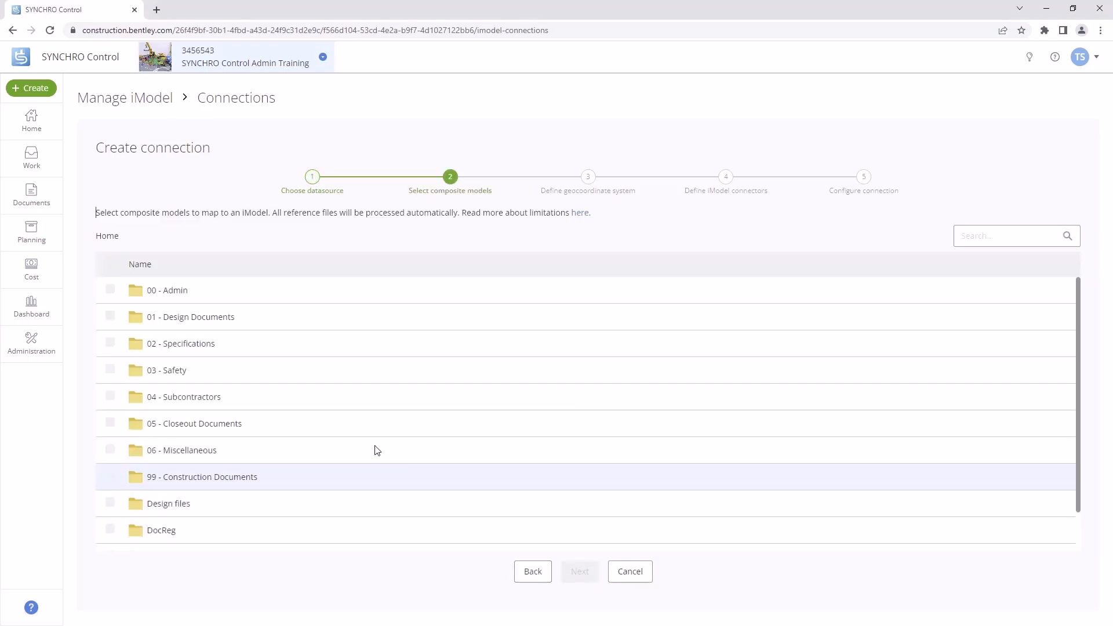
- Select every file in the 01 - Design Documents folder, from Bridge_1.dgn to Terrain3D.dgn, as the composite models
{"action": "left_click", "coordinate": [175, 318]}
{"action": "left_click", "coordinate": [110, 288]}
{"action": "left_click", "coordinate": [110, 316]}
{"action": "left_click", "coordinate": [110, 342]}
{"action": "left_click", "coordinate": [110, 369]}
{"action": "left_click", "coordinate": [110, 396]}
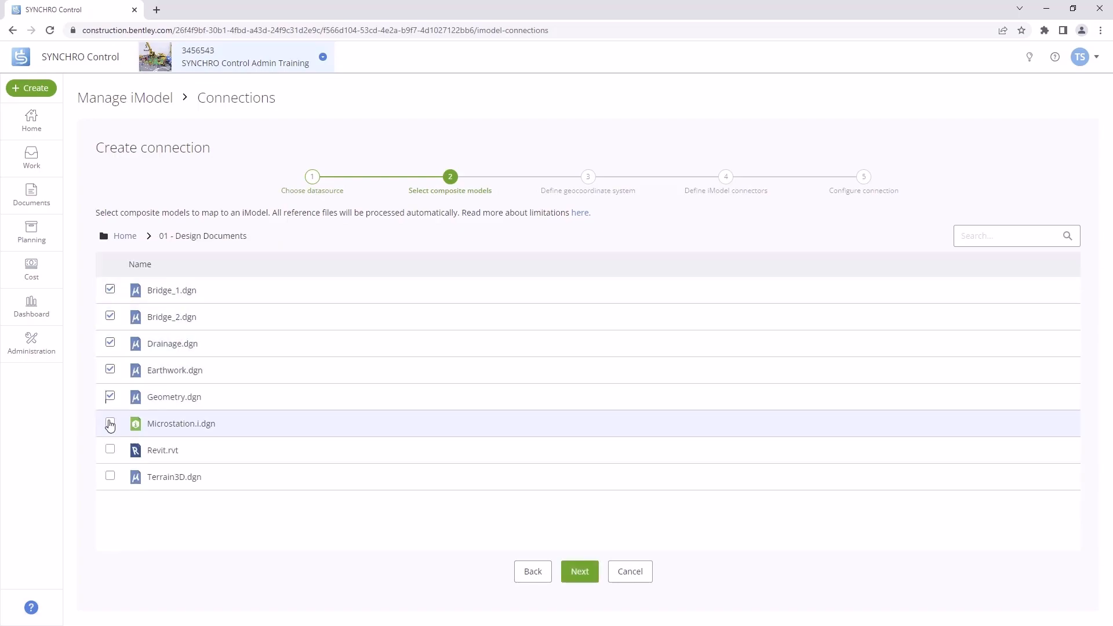
{"action": "left_click", "coordinate": [110, 423]}
{"action": "left_click", "coordinate": [110, 450]}
{"action": "left_click", "coordinate": [111, 474]}
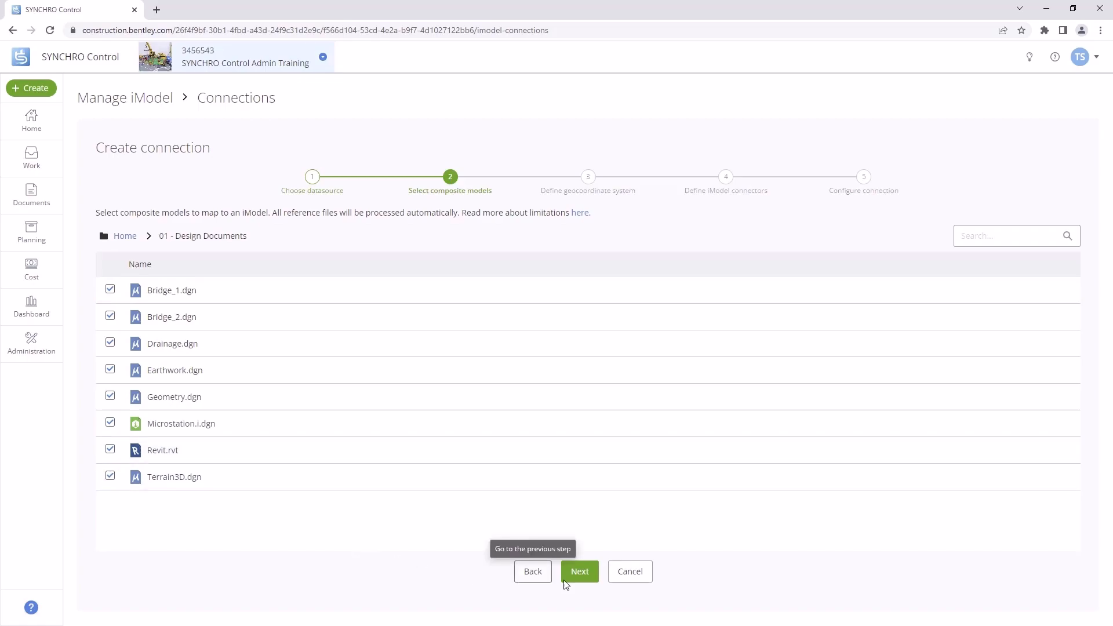
{"action": "left_click", "coordinate": [578, 572]}
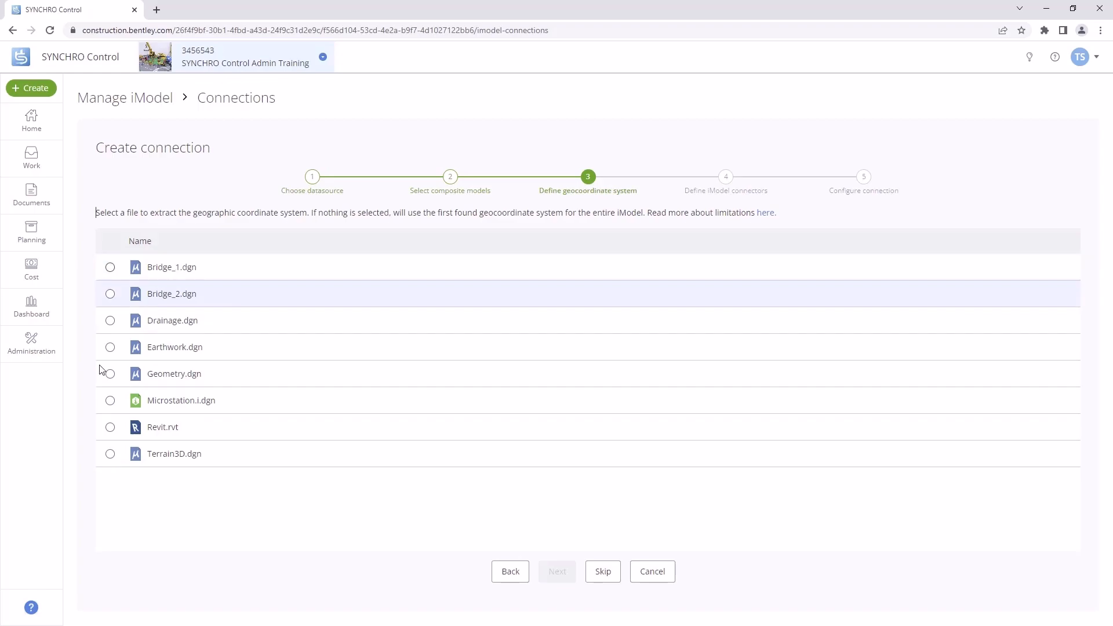
- Skip choosing a geographic coordinate file after trying Terrain3D.dgn, and check which connectors can process the selected files
{"action": "left_click", "coordinate": [109, 454]}
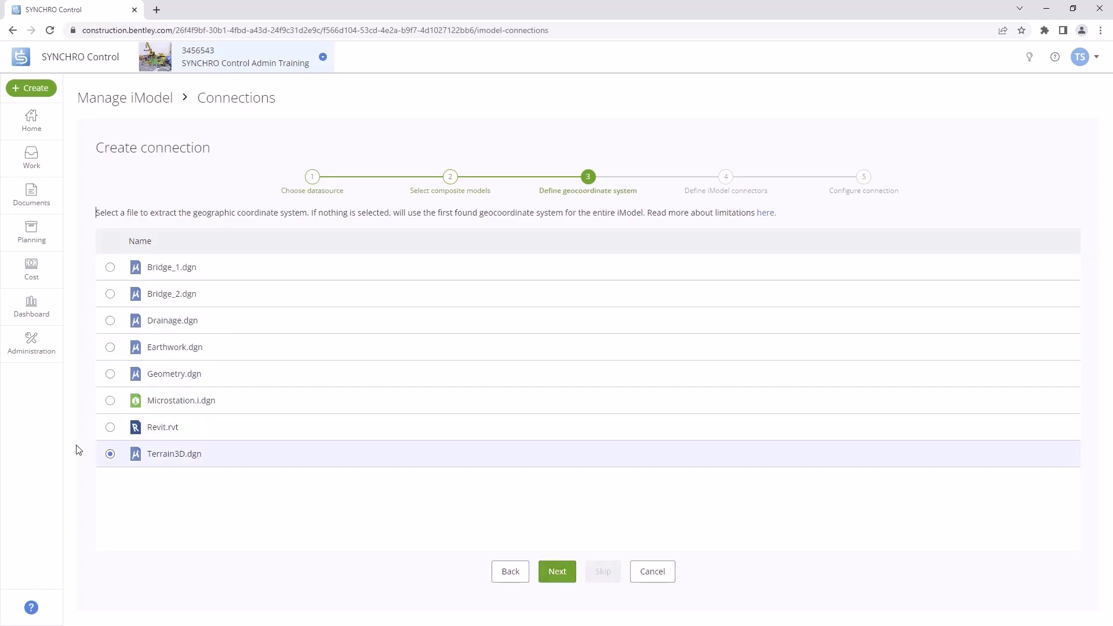
{"action": "left_click", "coordinate": [108, 454]}
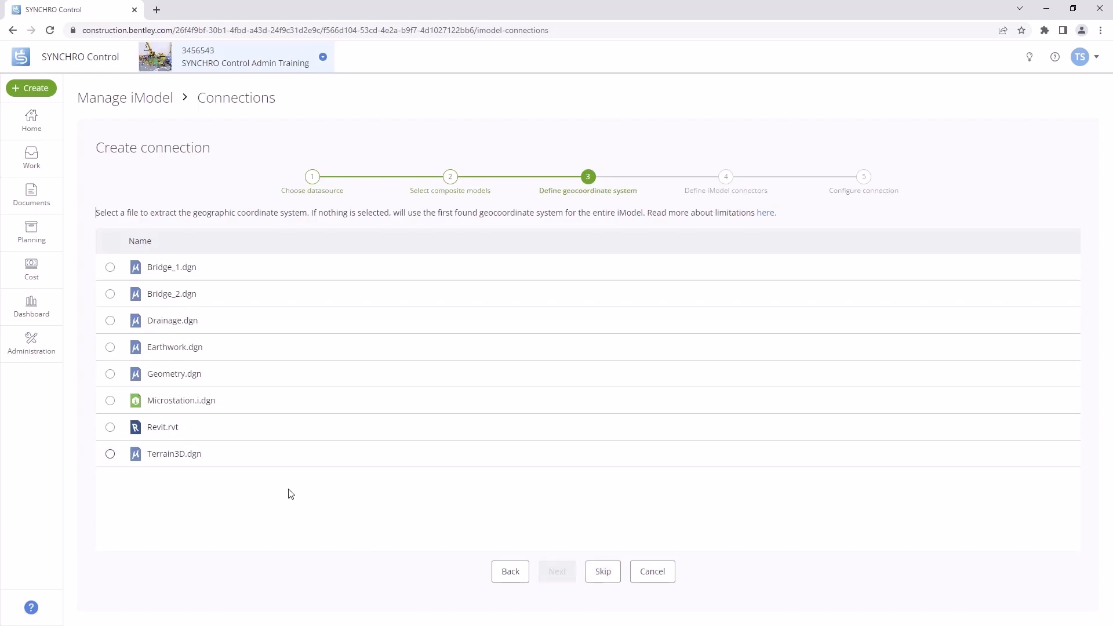
{"action": "left_click", "coordinate": [603, 571]}
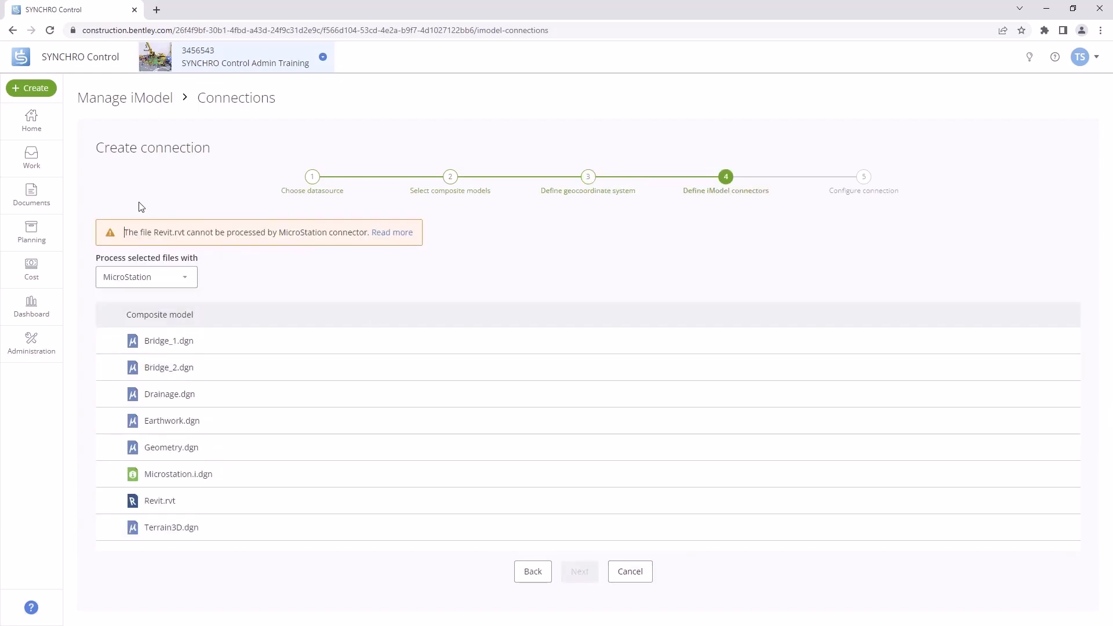
{"action": "left_click", "coordinate": [187, 282]}
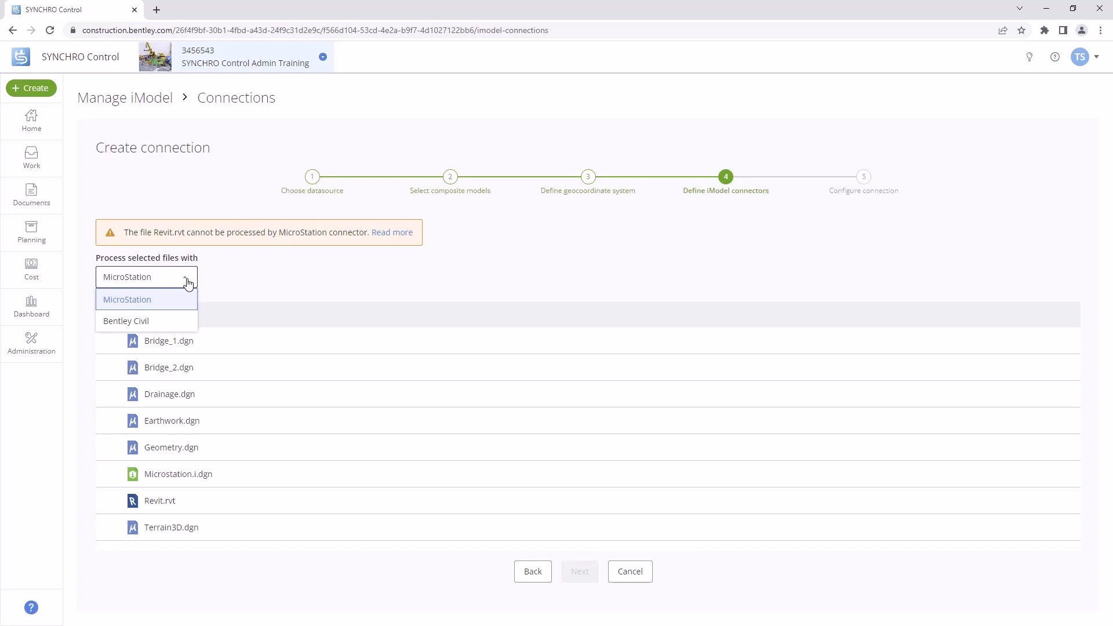
{"action": "left_click", "coordinate": [186, 280]}
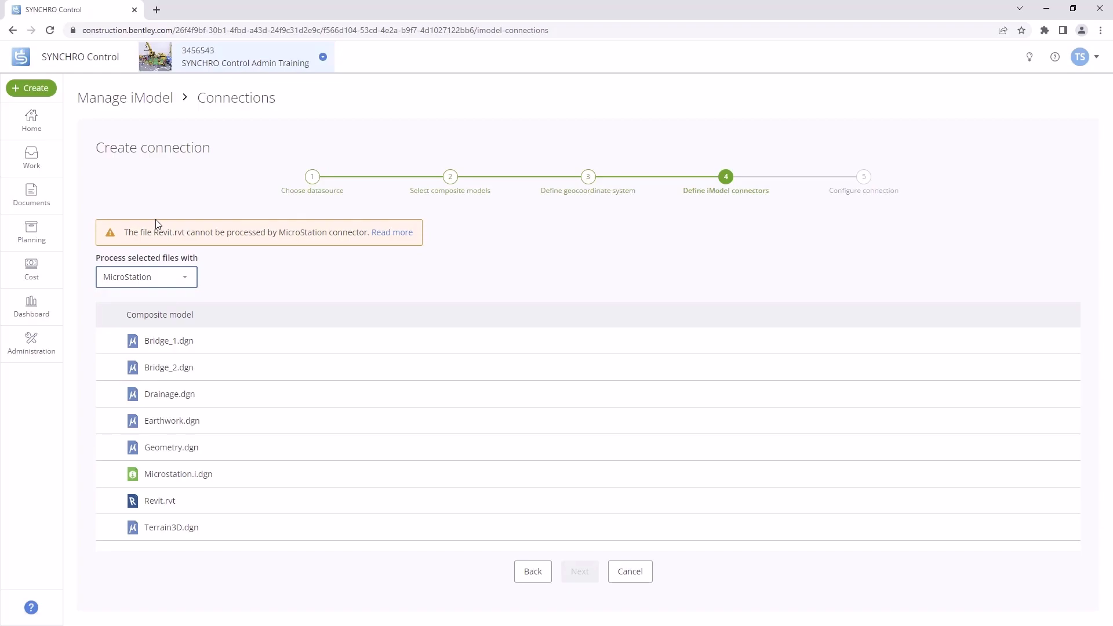
- Return to the data source choice and select iTwin File Service with individual file connectors enabled
{"action": "left_click", "coordinate": [533, 573]}
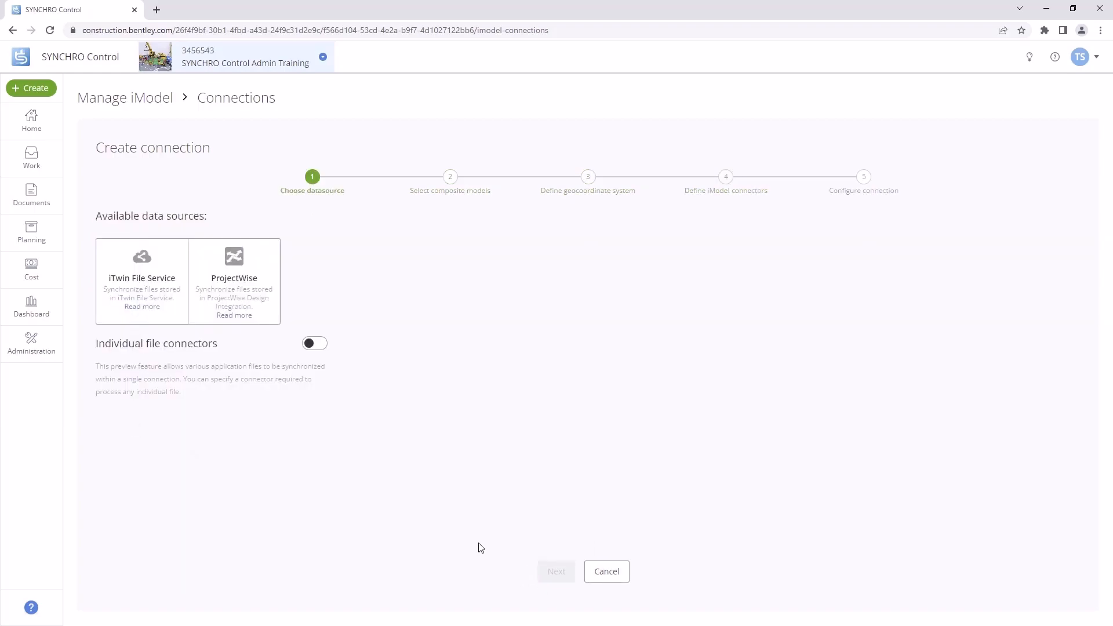
{"action": "left_click", "coordinate": [307, 346]}
{"action": "left_click", "coordinate": [142, 278]}
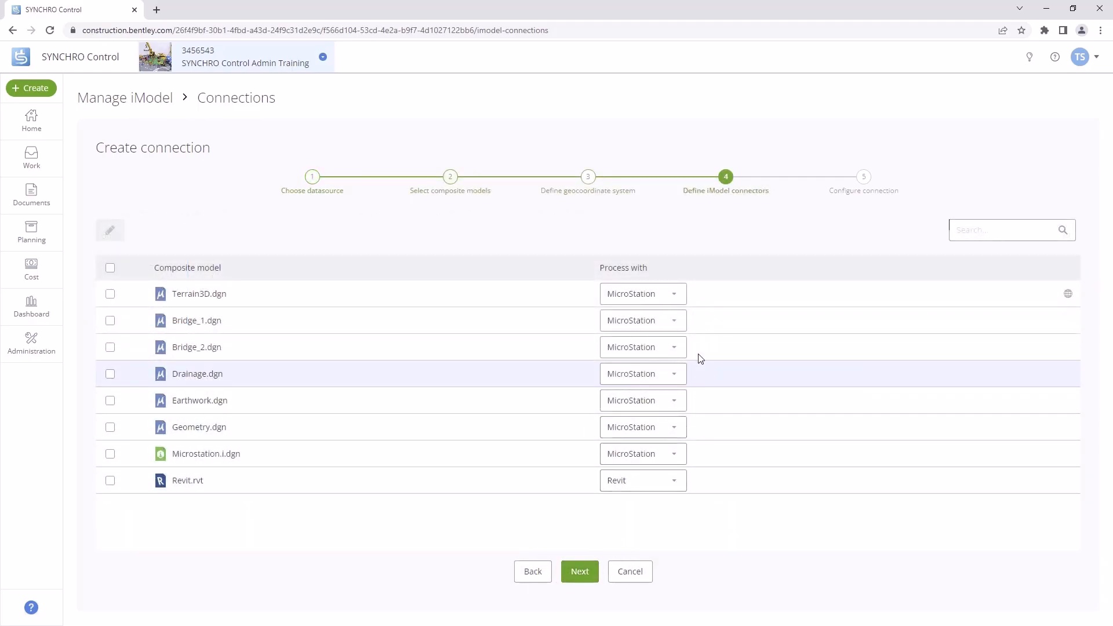
- Examine the connector options offered for Terrain3D.dgn, Microstation.i.dgn and Revit.rvt, keeping each assigned connector
{"action": "left_click", "coordinate": [675, 295]}
{"action": "left_click", "coordinate": [672, 316]}
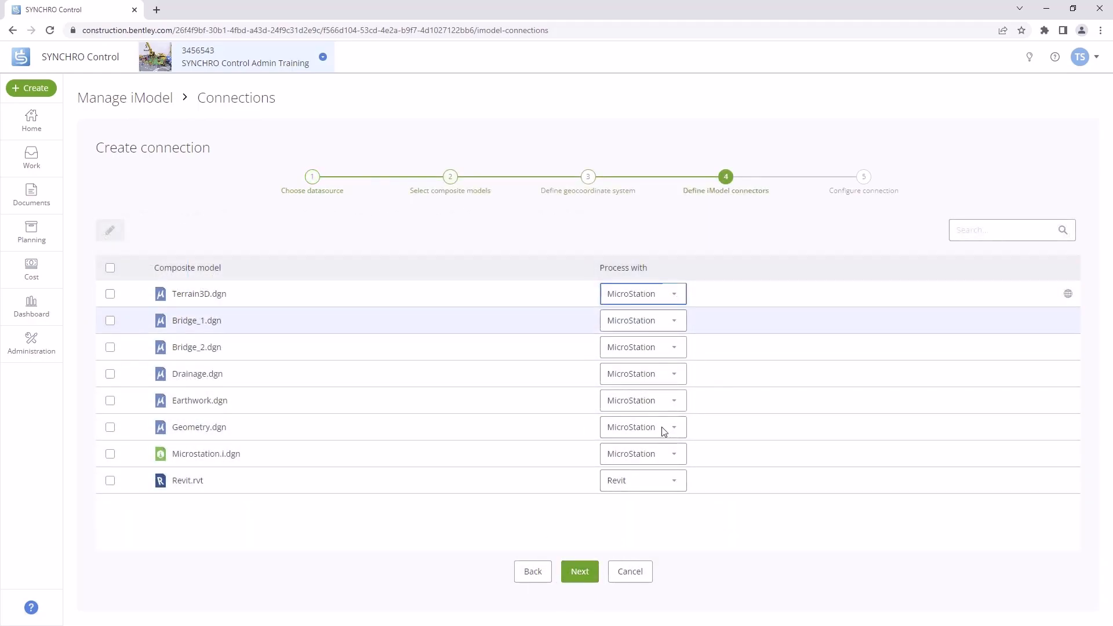
{"action": "left_click", "coordinate": [677, 455]}
{"action": "left_click", "coordinate": [675, 475]}
{"action": "left_click", "coordinate": [671, 487]}
{"action": "left_click", "coordinate": [674, 488]}
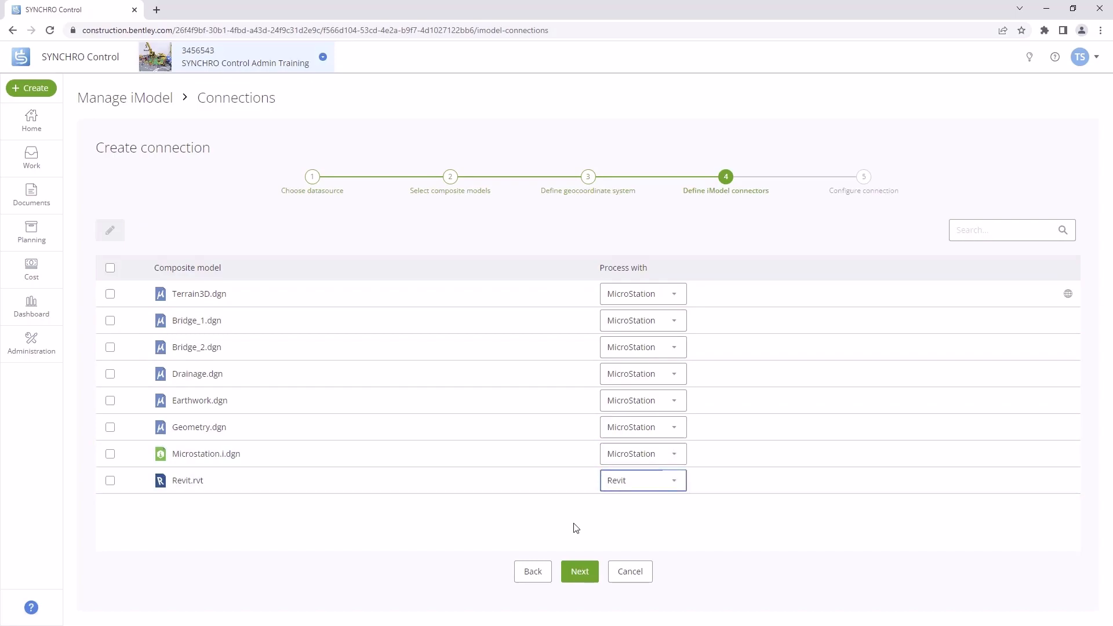
- Name the connection "bid set" and create it with its iModel updates initiated manually
{"action": "left_click", "coordinate": [580, 577]}
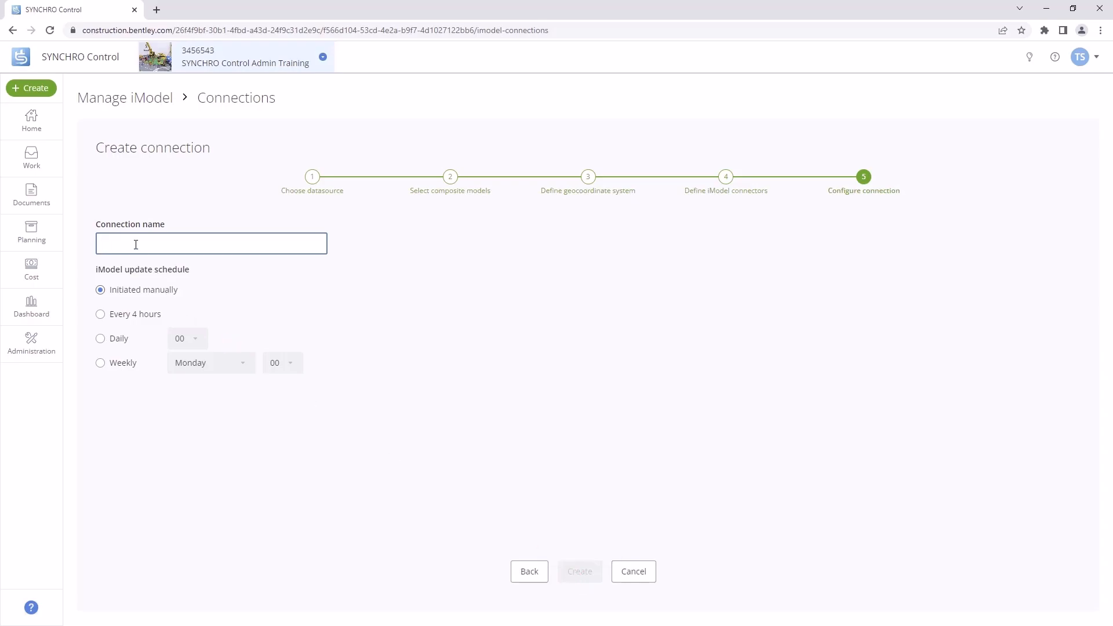
{"action": "type", "text": "bid set"}
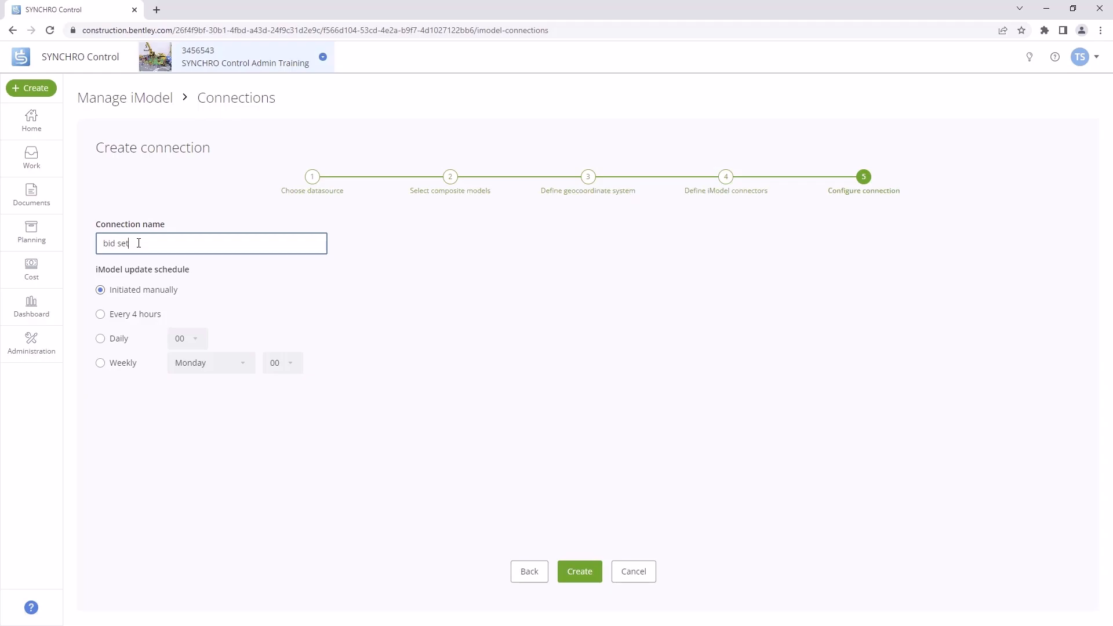
{"action": "left_click", "coordinate": [579, 571]}
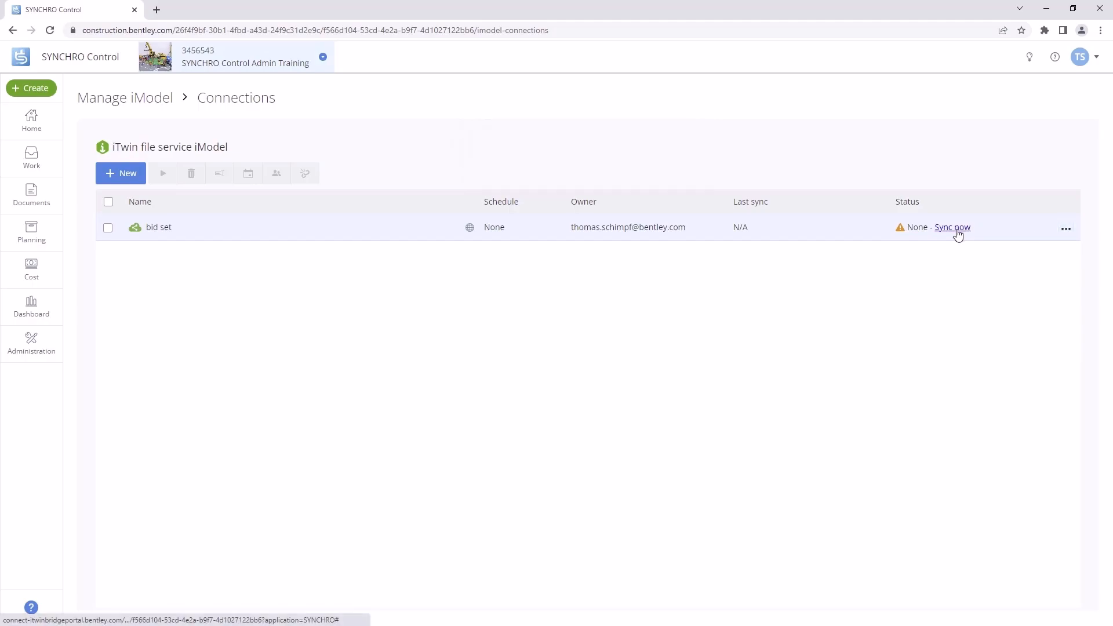
- Synchronize the bid set connection and expand the synchronization run to show the status of each file
{"action": "left_click", "coordinate": [1067, 230]}
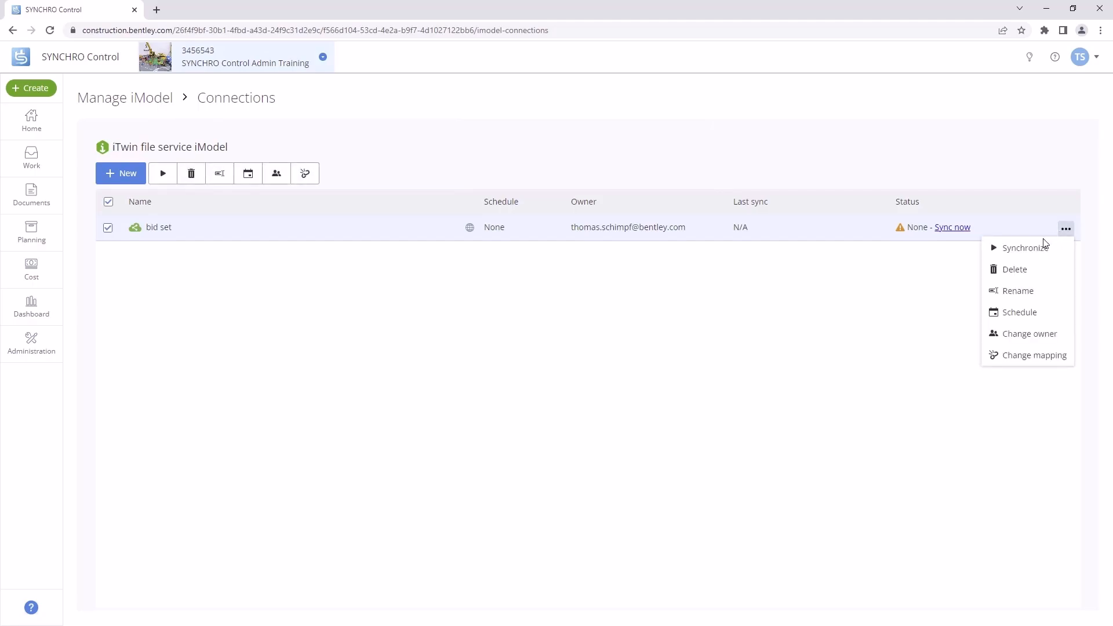
{"action": "left_click", "coordinate": [1033, 251]}
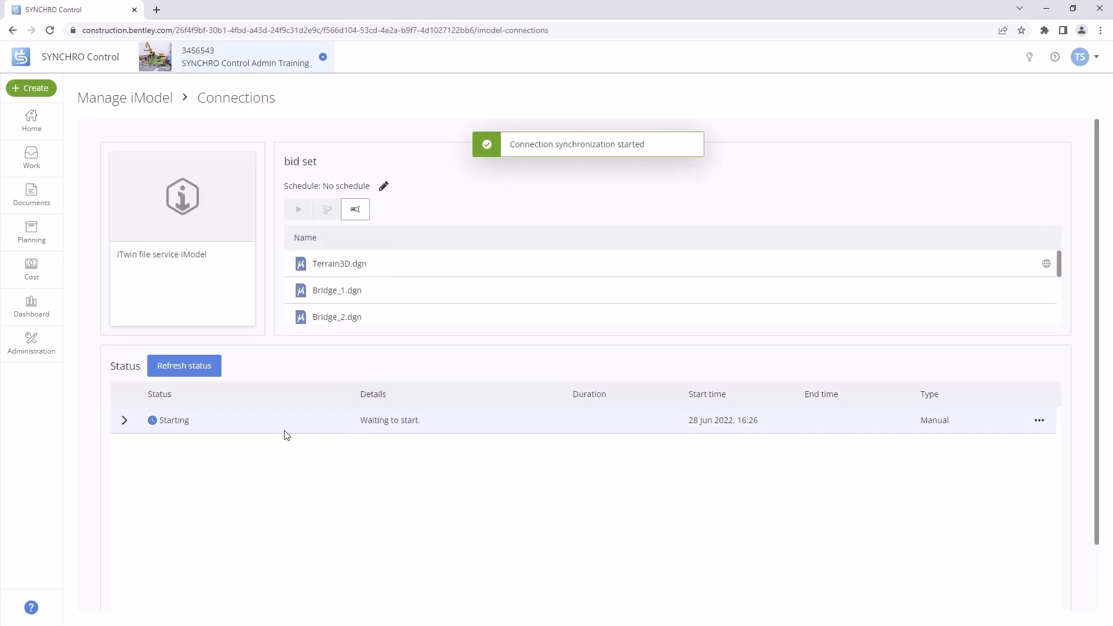
{"action": "left_click", "coordinate": [123, 422]}
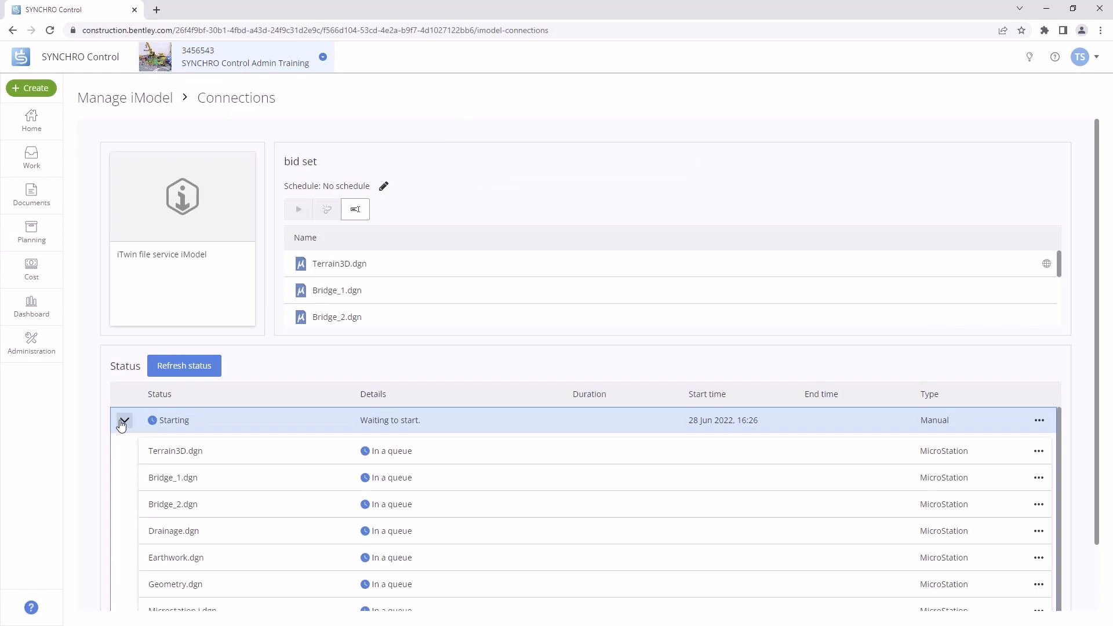
{"action": "scroll", "coordinate": [123, 422], "scroll_direction": "down", "scroll_amount": 1}
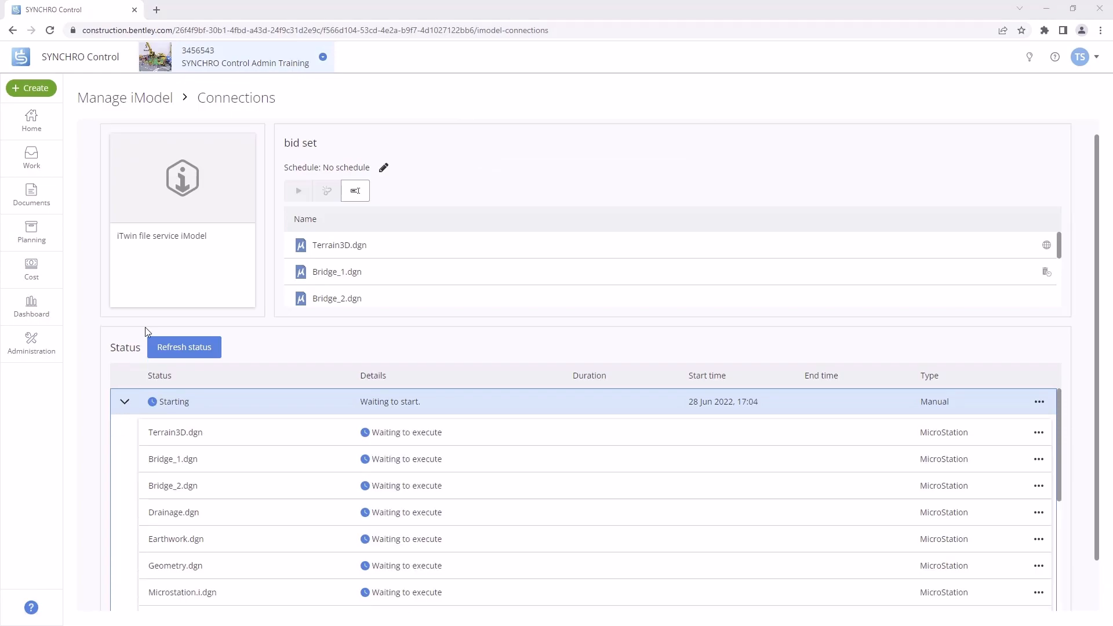
- Return to the iModel's connections list and start creating another connection
{"action": "left_click", "coordinate": [221, 99]}
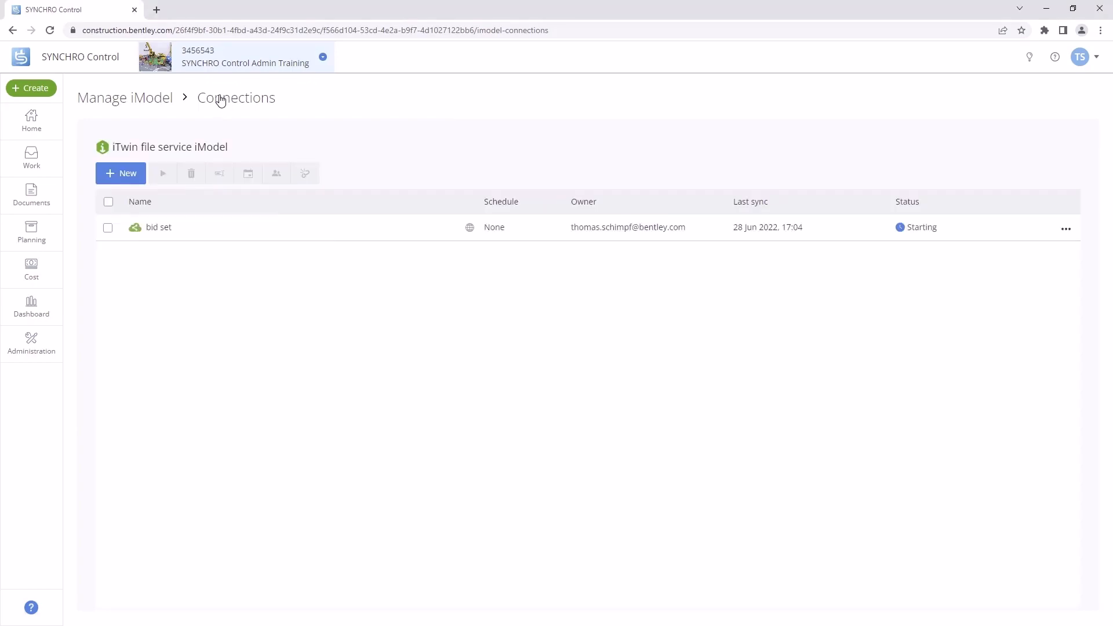
{"action": "left_click", "coordinate": [118, 184]}
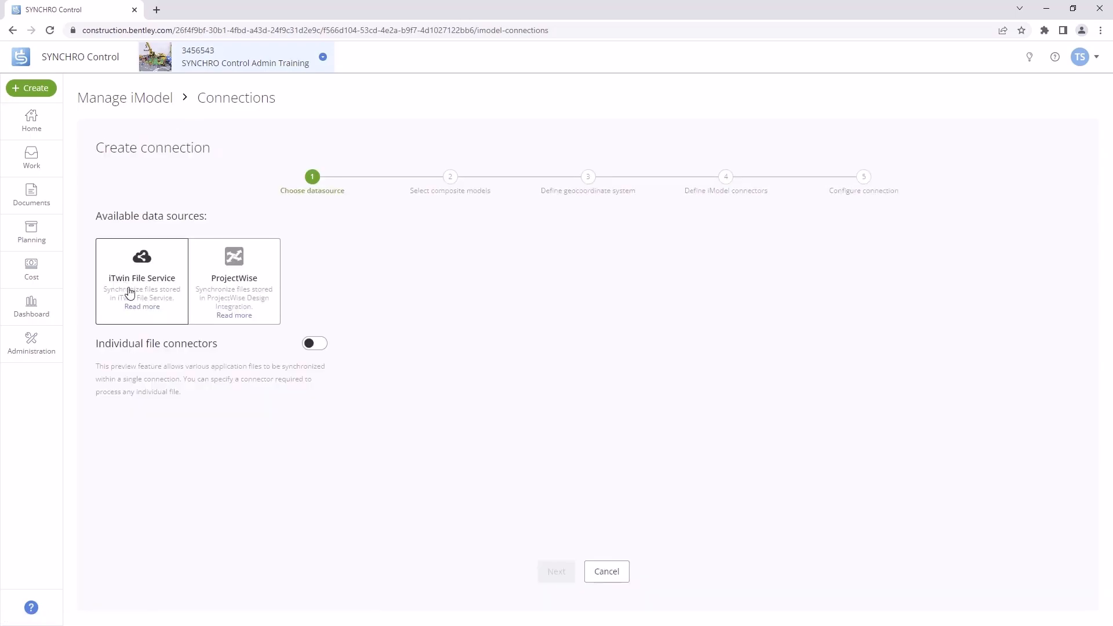